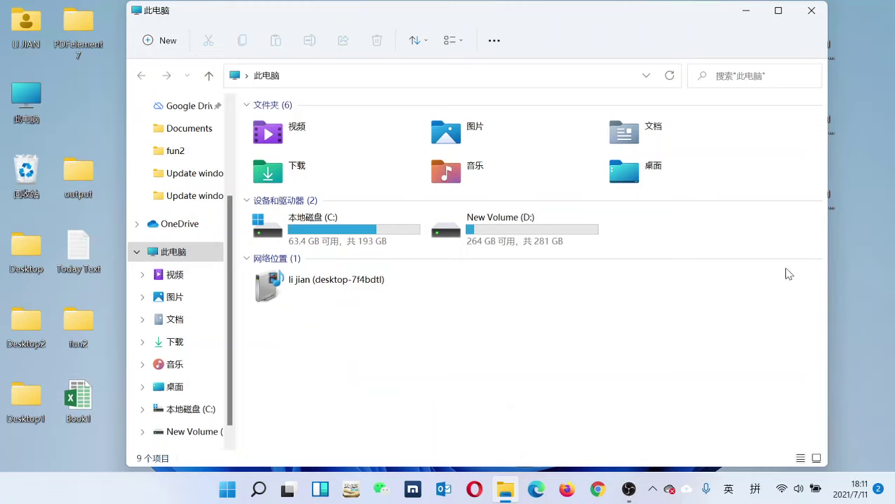
Search Start for 设置 by typing pinyin 'she'zhi', then launch the Settings app.
scroll(234, 292, "up", 3)
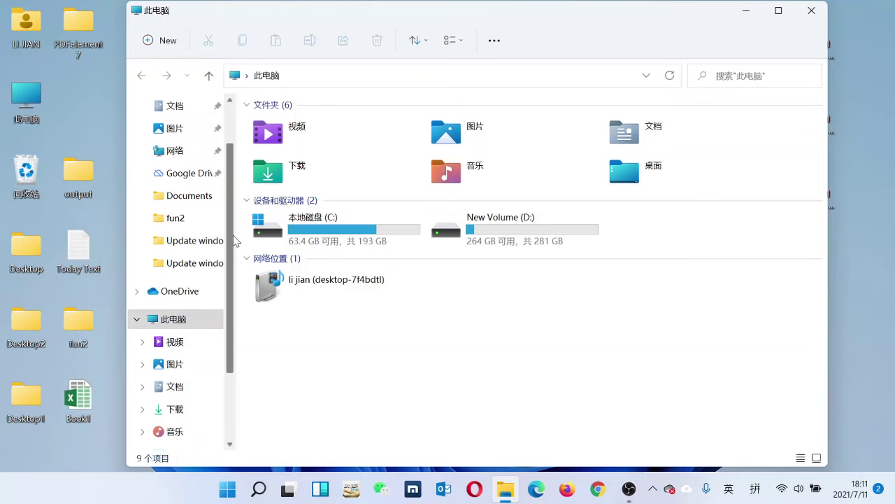
scroll(216, 280, "down", 4)
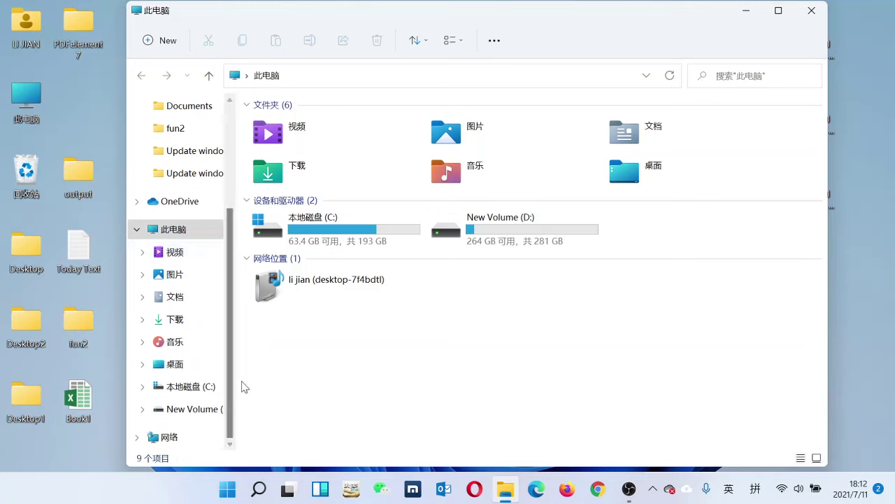
mouse_move(258, 489)
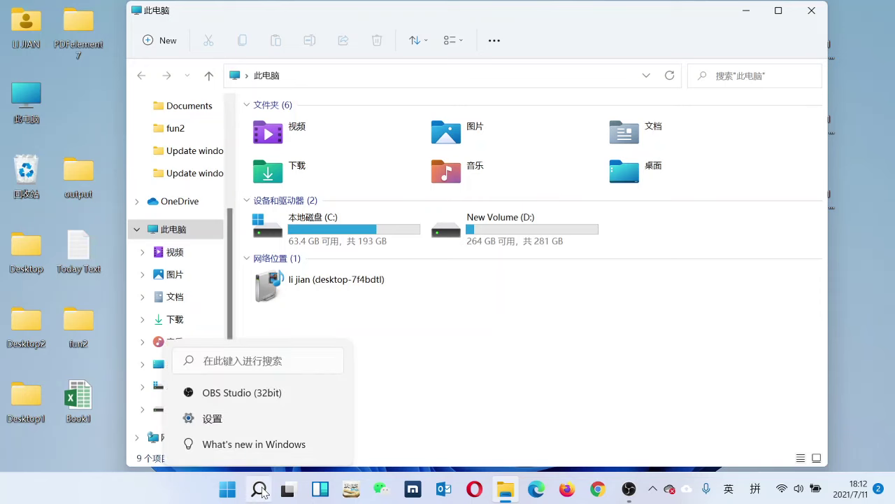
left_click(227, 490)
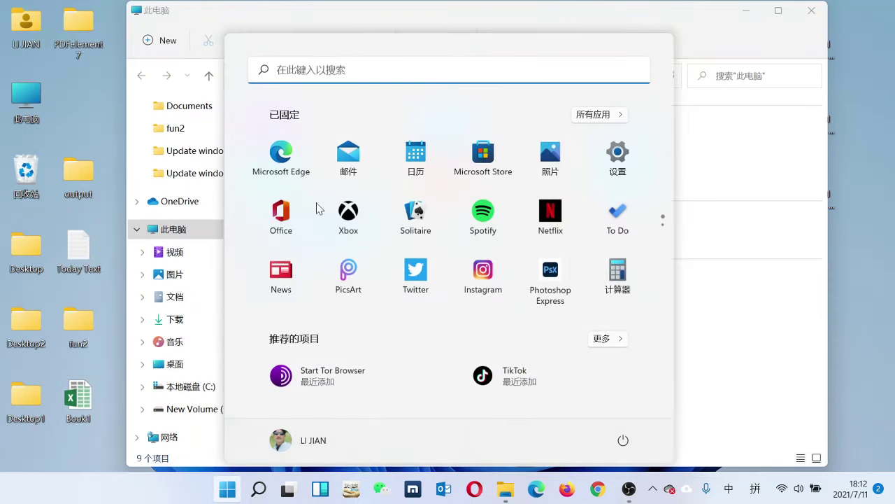
left_click(307, 70)
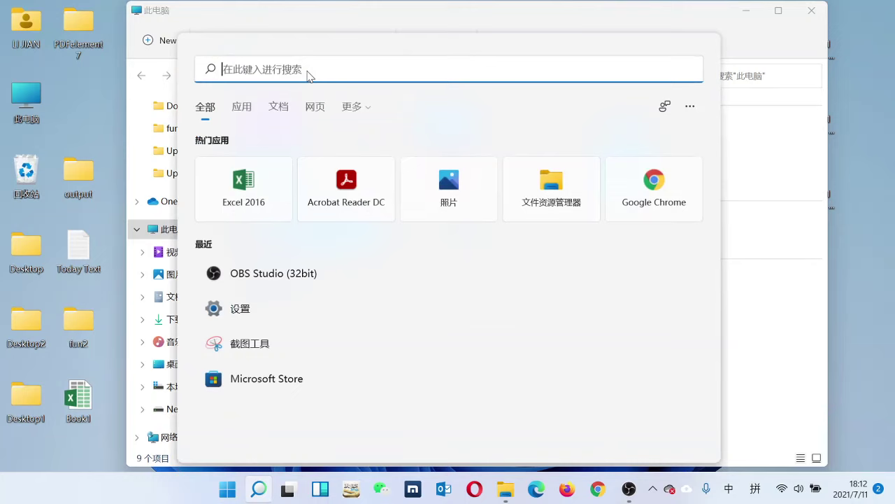
type("s")
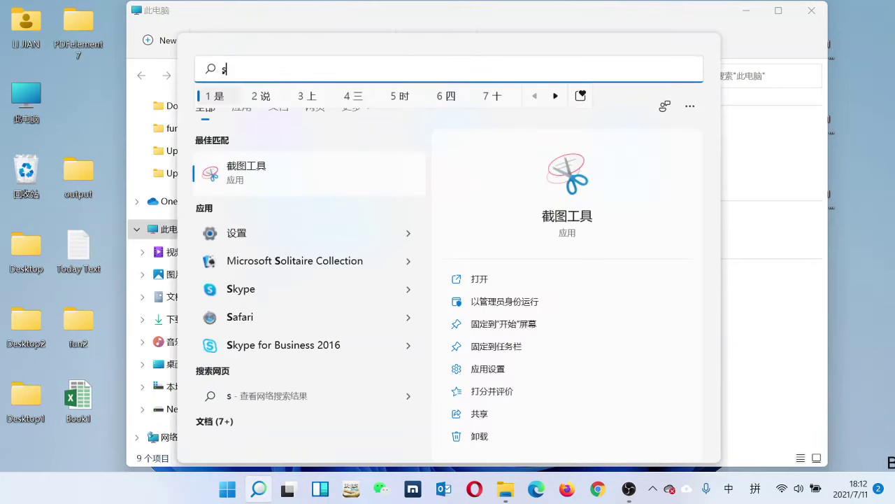
type("he")
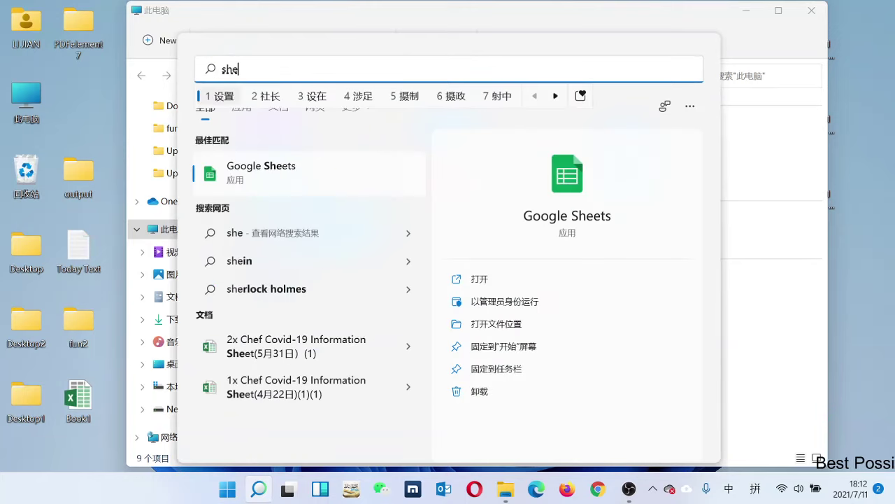
type("'zhi")
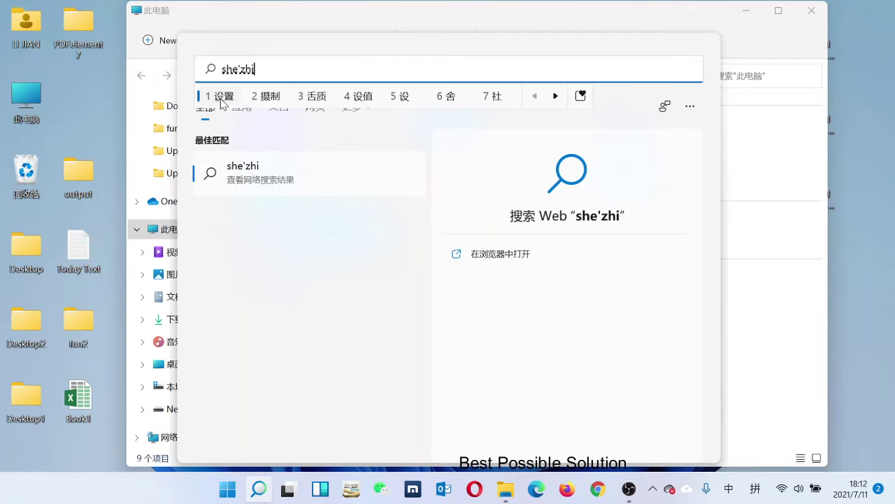
left_click(226, 102)
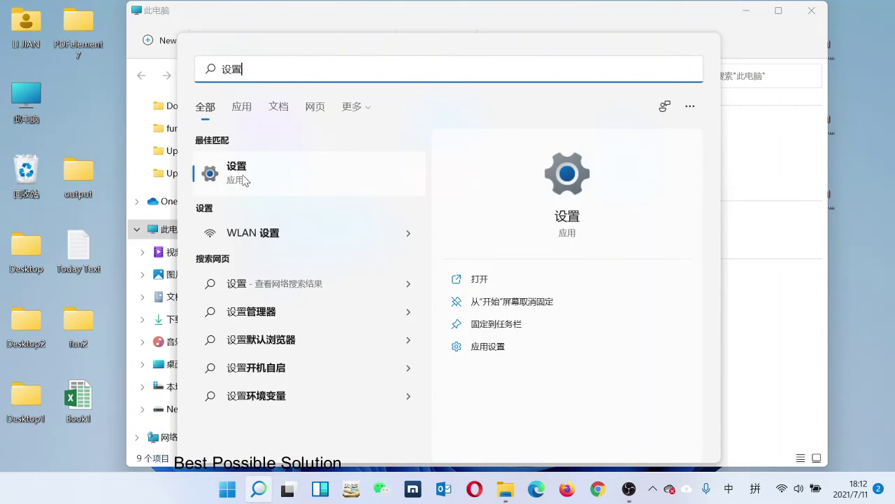
left_click(243, 180)
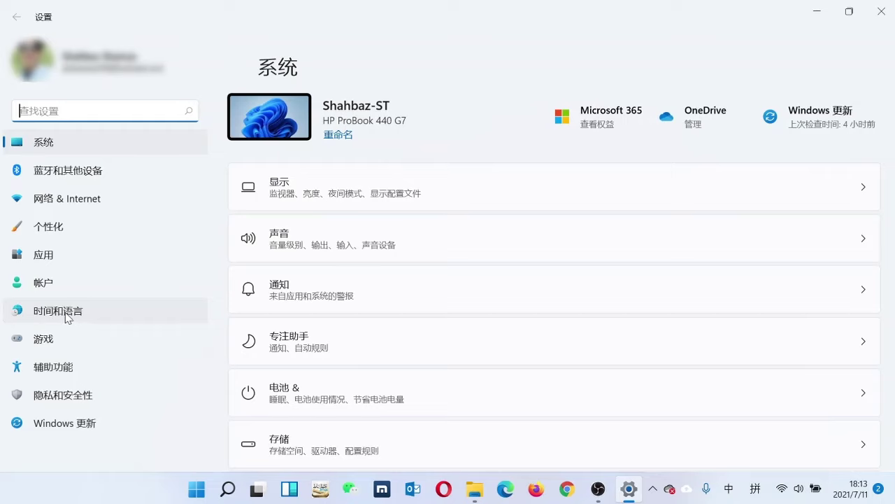
Go to 时间和语言 and open the 语言 & 区域 page.
left_click(68, 317)
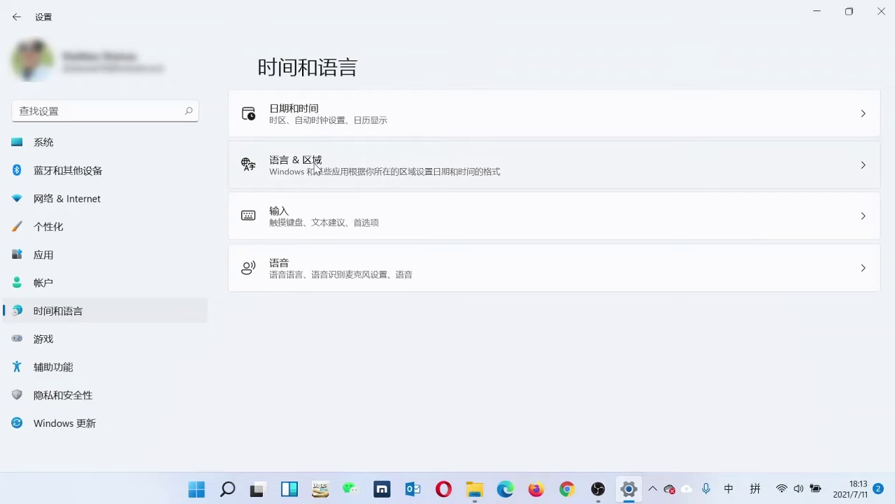
left_click(316, 168)
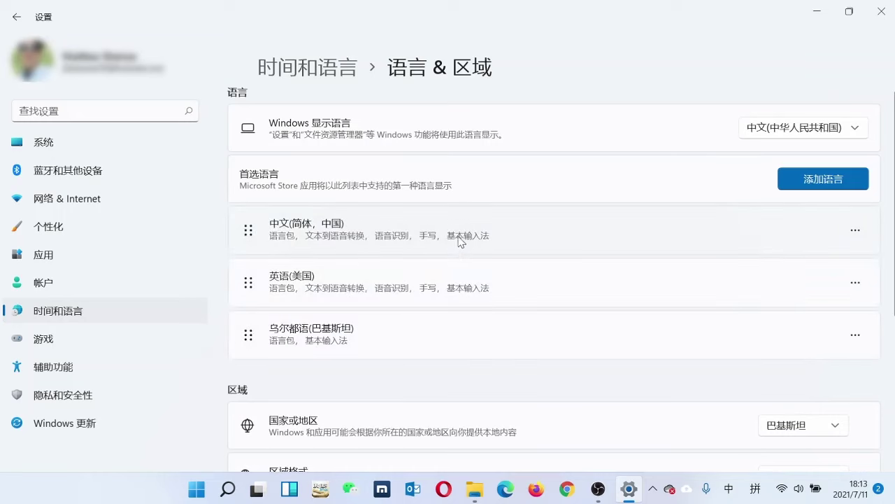
left_click(754, 135)
left_click(622, 92)
left_click(778, 132)
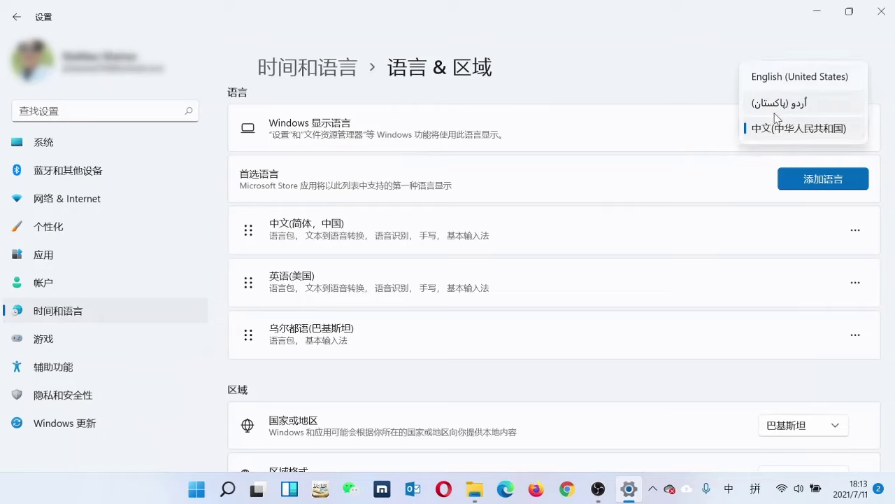
left_click(706, 116)
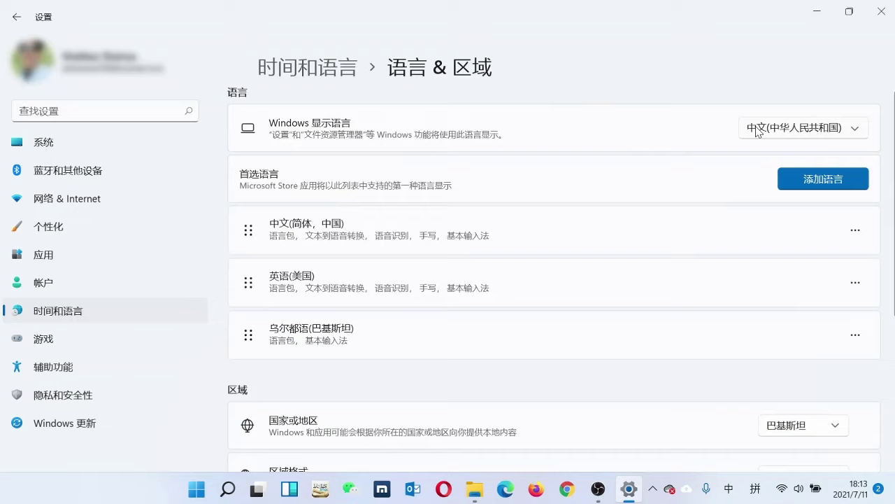
left_click(758, 130)
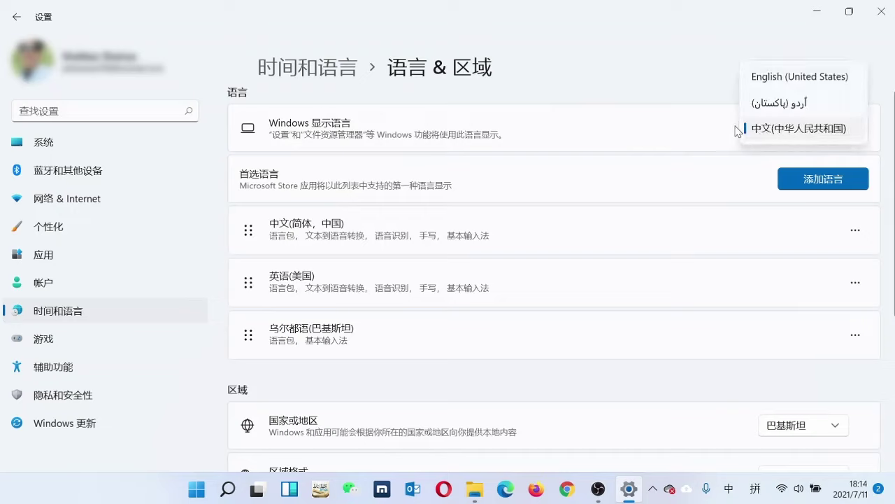
left_click(689, 65)
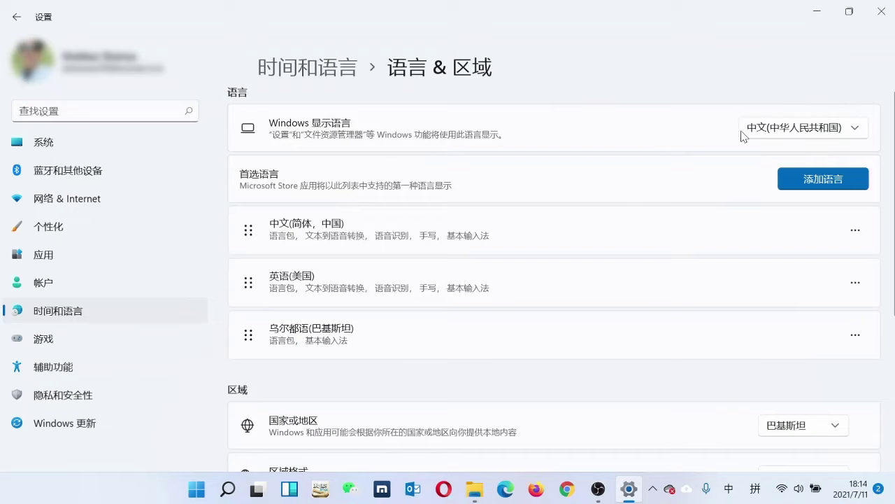
Search 'english' in the Add a language picker, select English (Malaysia), then cancel with Esc.
left_click(818, 184)
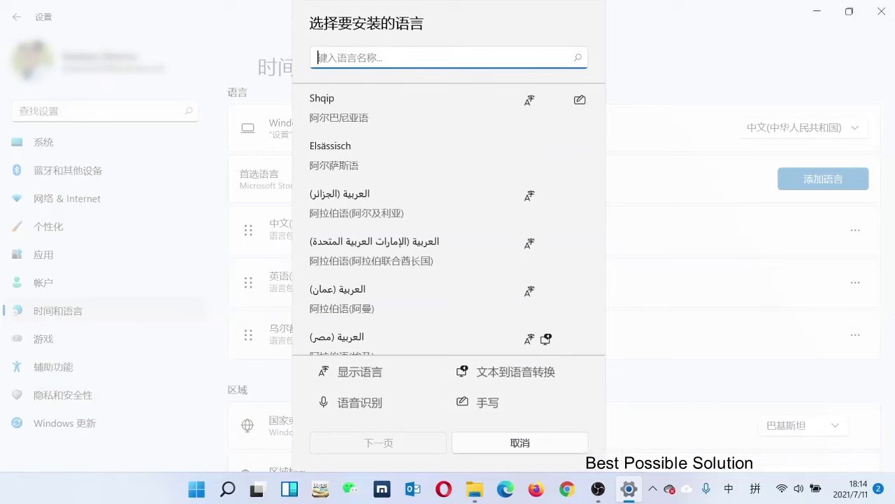
type("e")
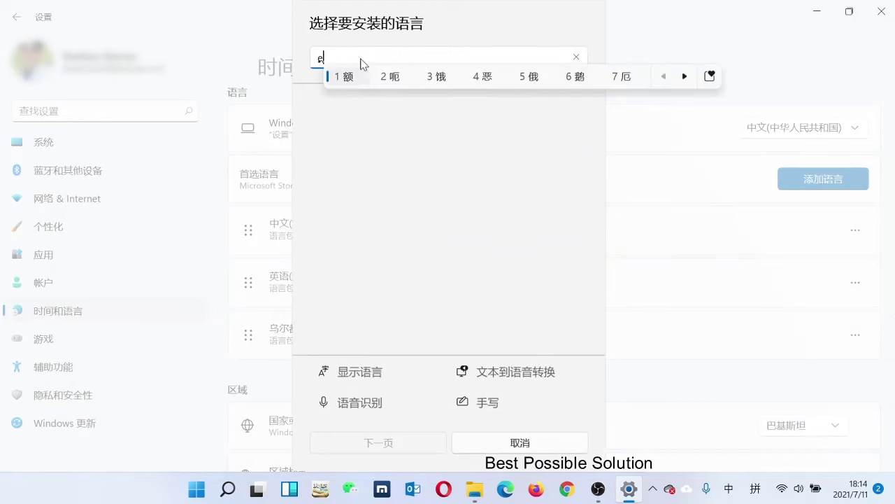
type("n")
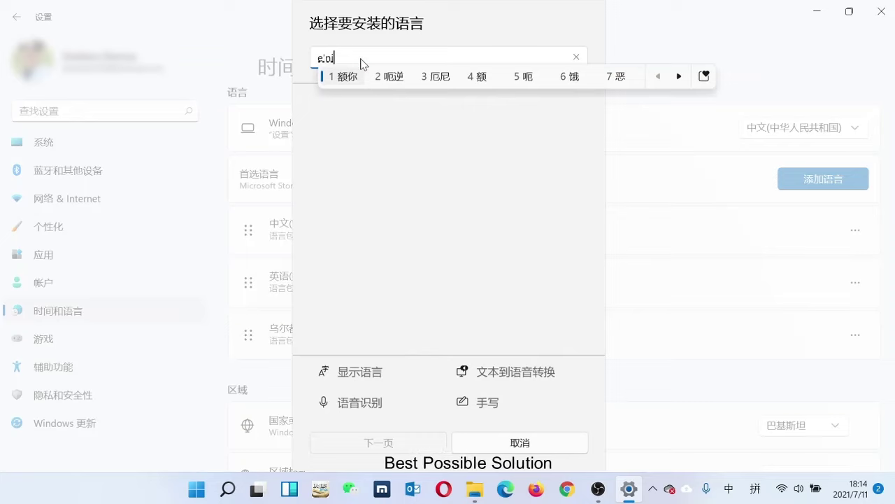
type("g")
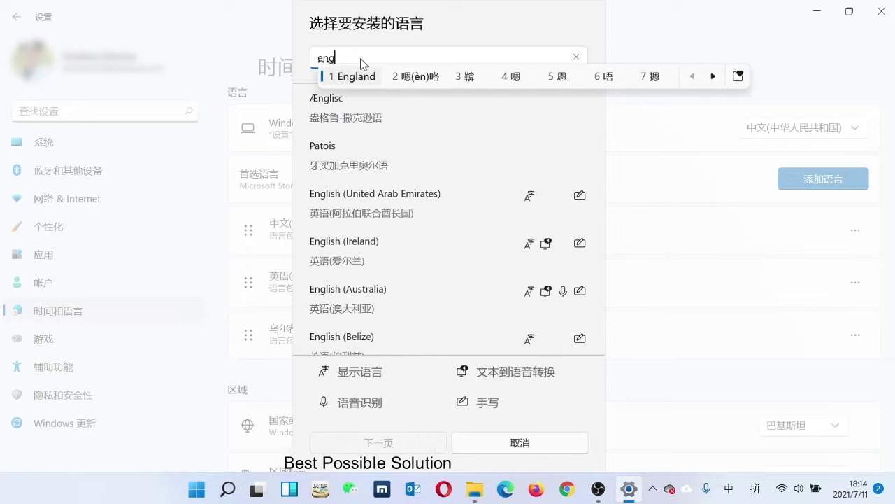
type("lish")
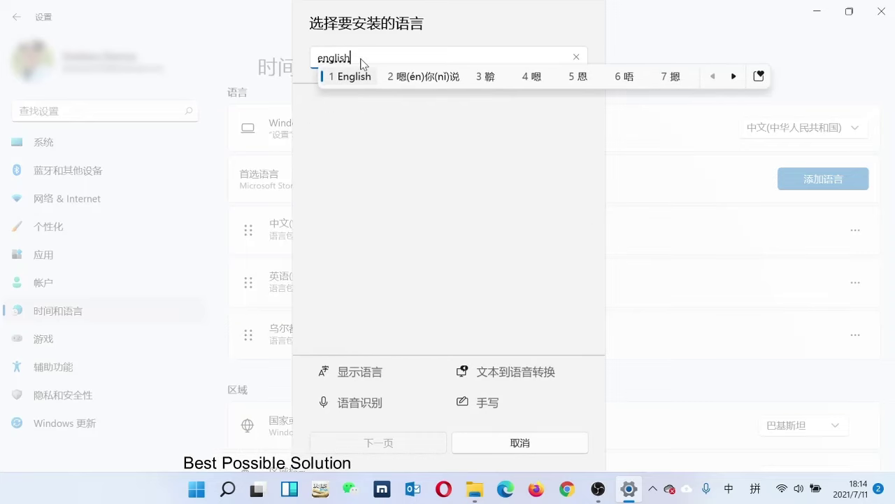
key("Return")
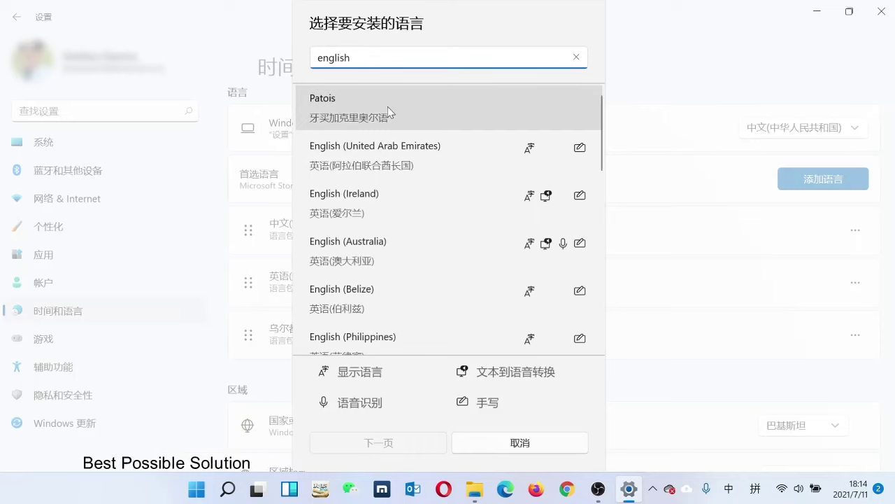
scroll(389, 189, "down", 1)
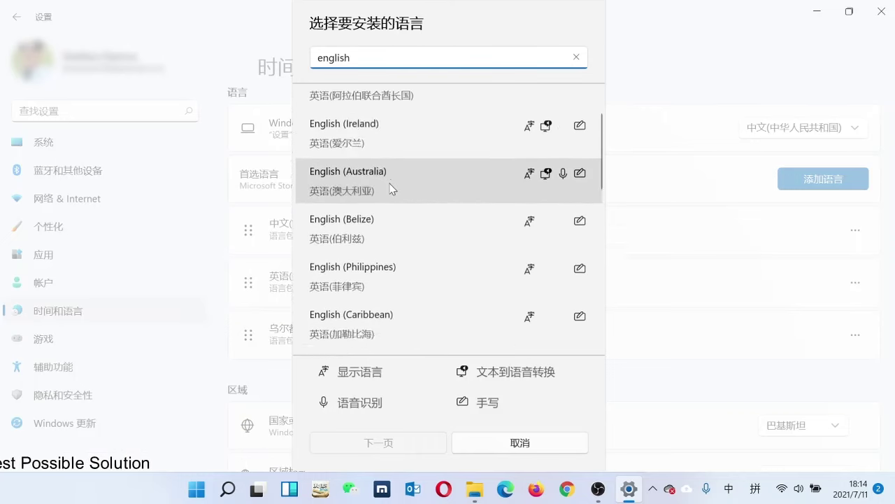
scroll(392, 196, "down", 2)
scroll(390, 200, "down", 3)
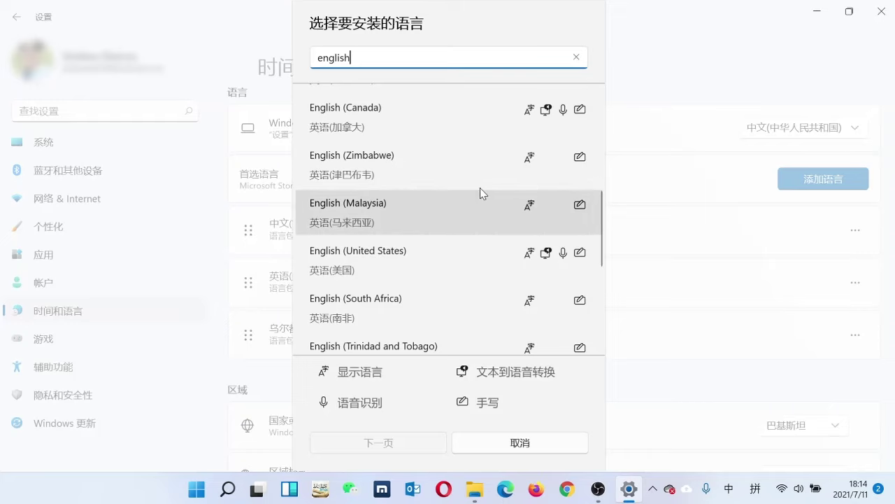
left_click(426, 207)
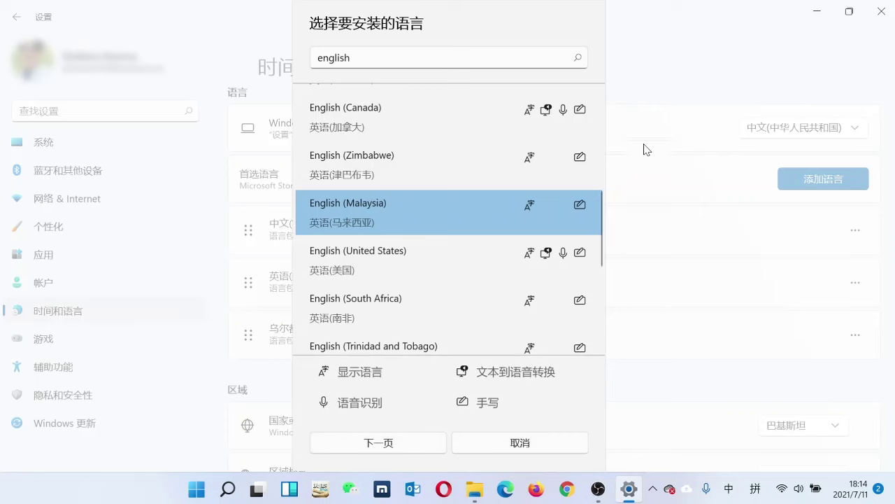
key("Escape")
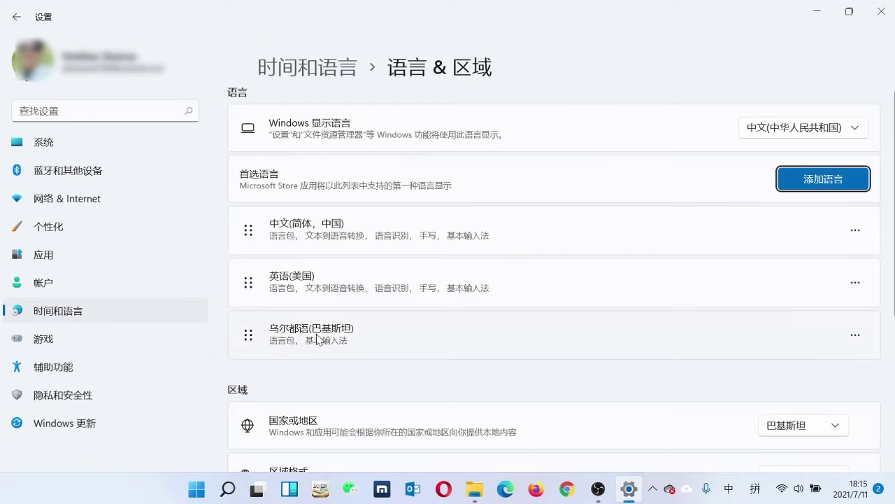
Choose English (United States) as the Windows display language, then scroll to Related settings.
left_click(850, 133)
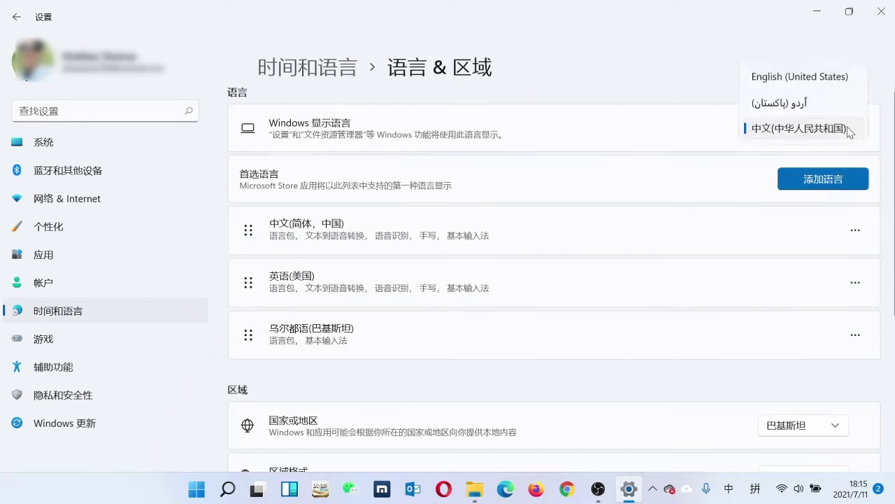
left_click(810, 79)
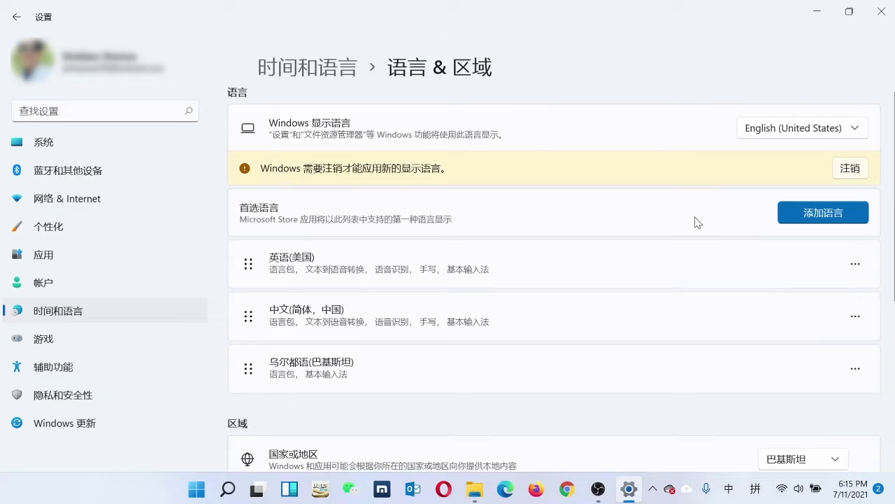
scroll(682, 242, "down", 3)
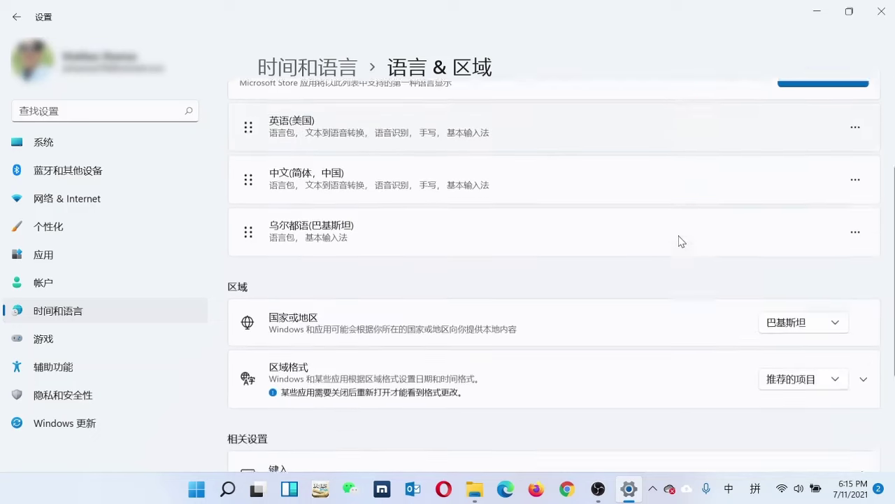
scroll(682, 241, "down", 2)
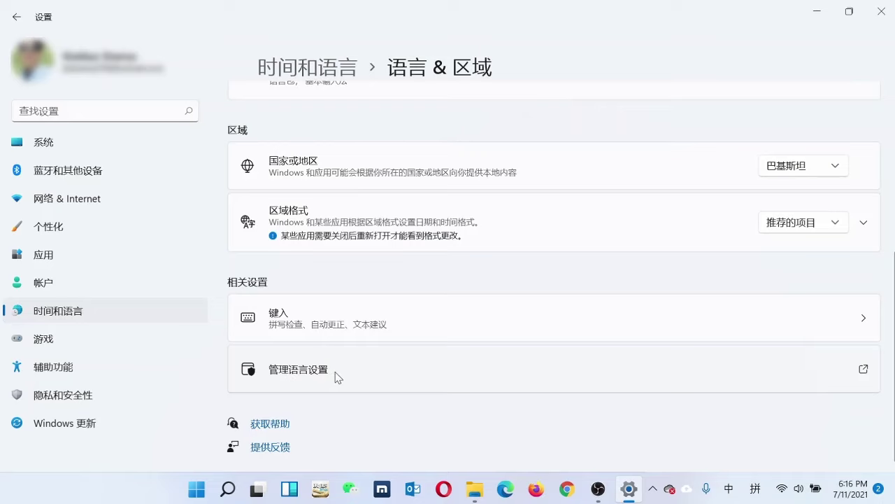
Open Administrative language settings and review the Region dialog's Formats and Administrative tabs.
left_click(312, 370)
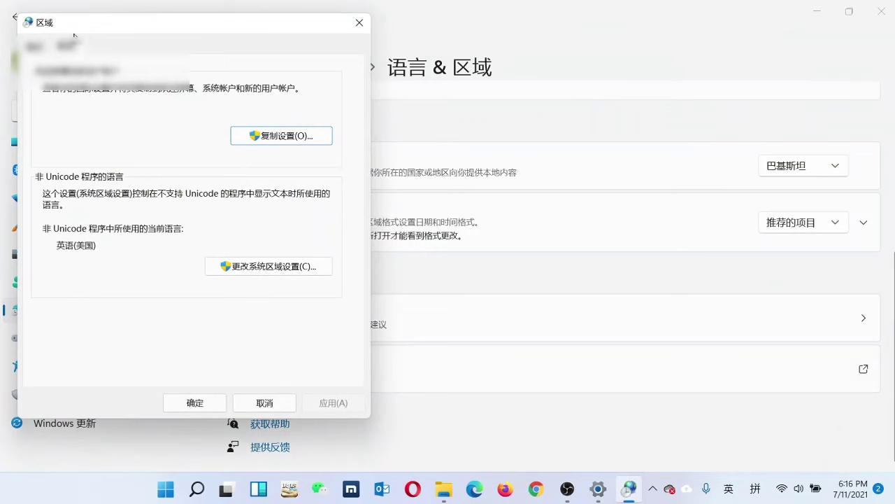
left_click_drag(87, 23, 154, 28)
left_click(104, 50)
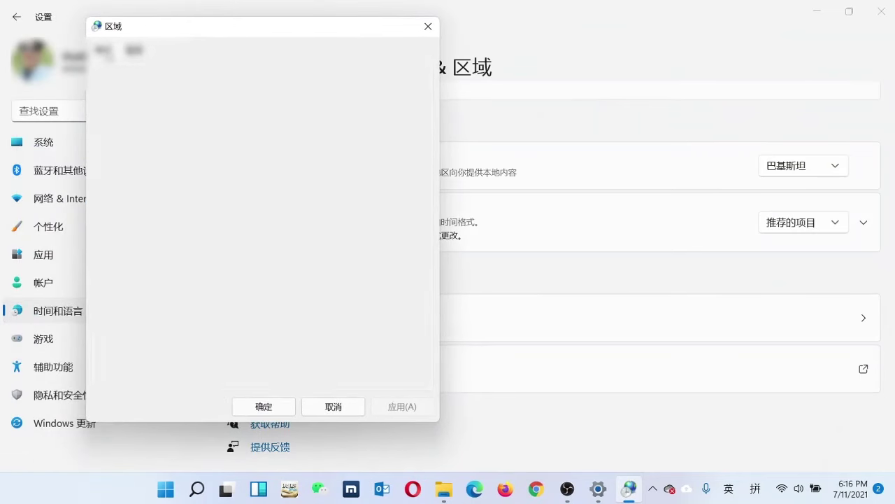
left_click(134, 49)
left_click(103, 49)
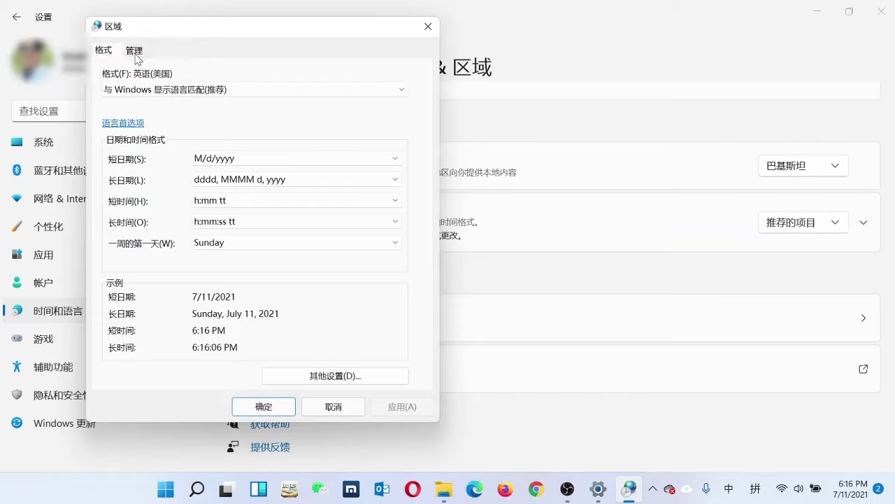
left_click(133, 52)
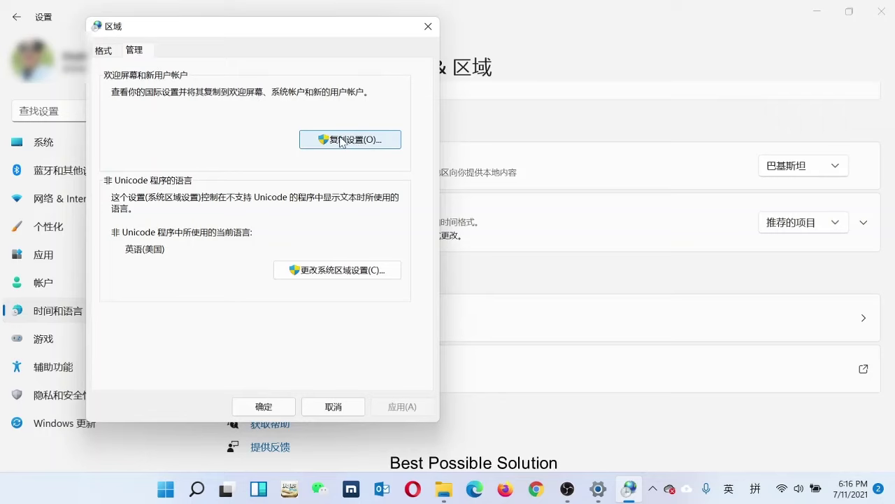
Copy English (US) settings to the welcome screen and new user accounts, then restart Windows.
left_click(341, 142)
left_click_drag(266, 44, 313, 26)
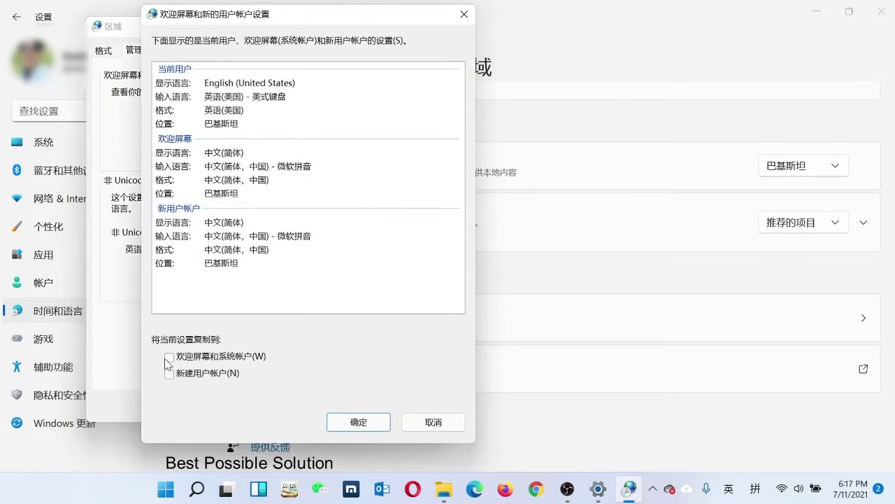
left_click(169, 357)
left_click(170, 373)
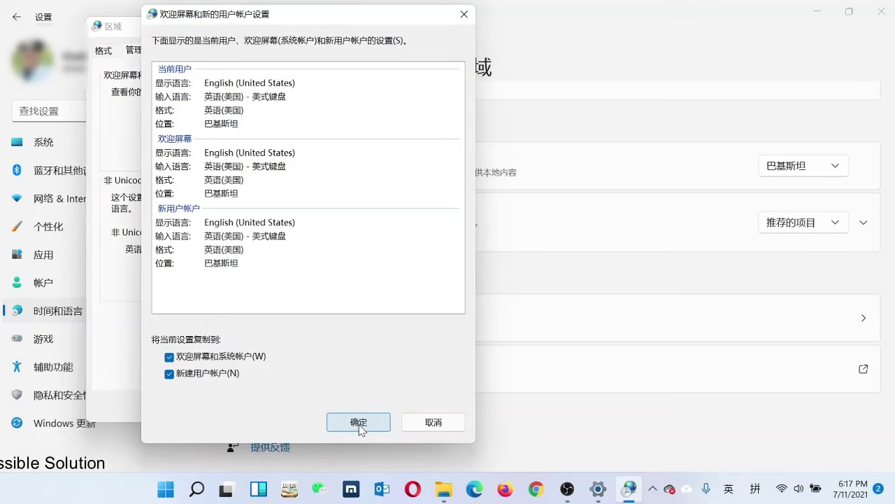
left_click(359, 427)
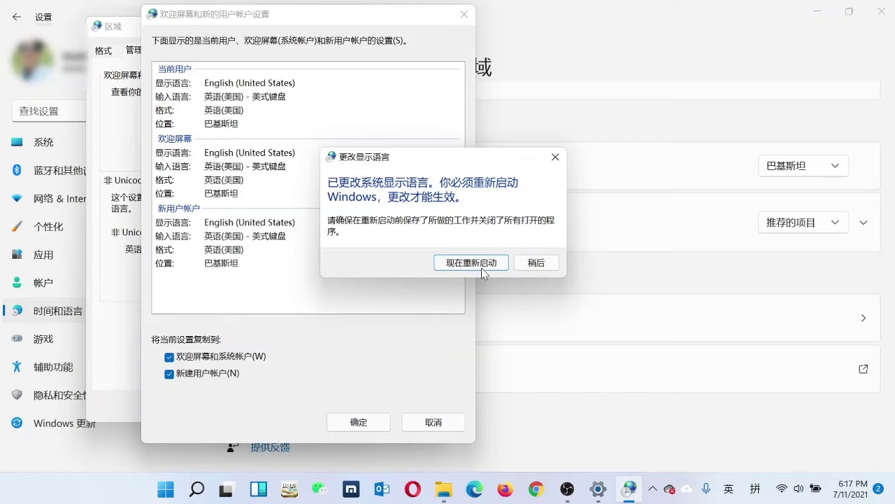
left_click(482, 266)
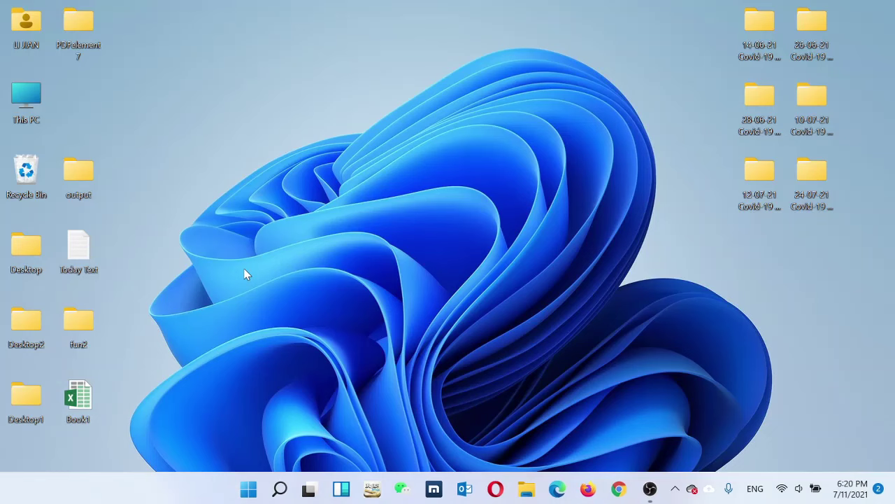
Open This PC from the desktop and scroll the navigation pane to check the English labels.
double_click(26, 108)
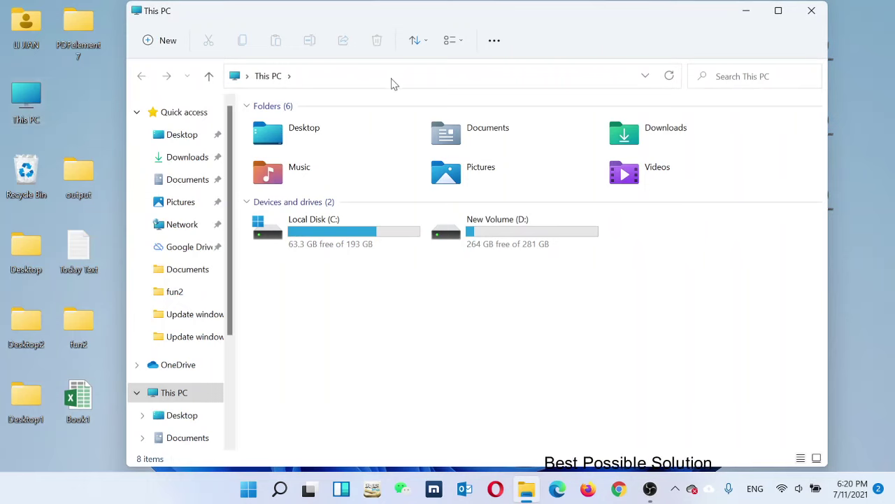
scroll(186, 238, "down", 3)
scroll(179, 274, "down", 1)
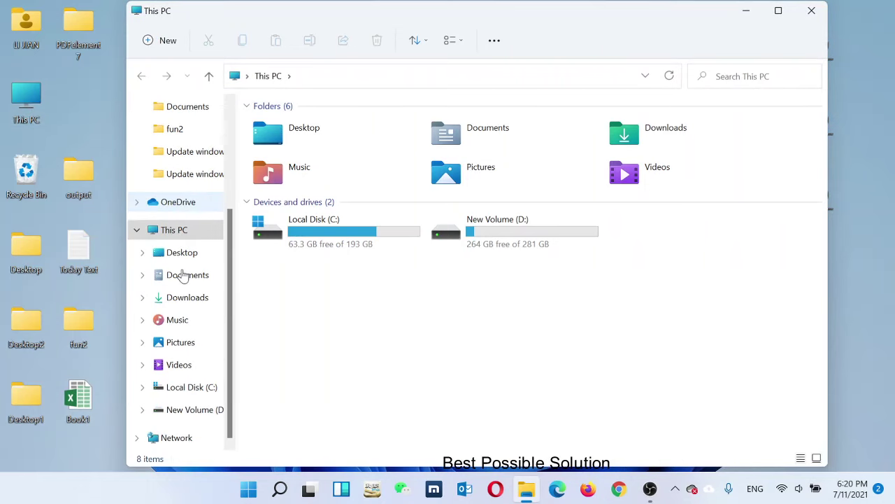
scroll(196, 297, "up", 1)
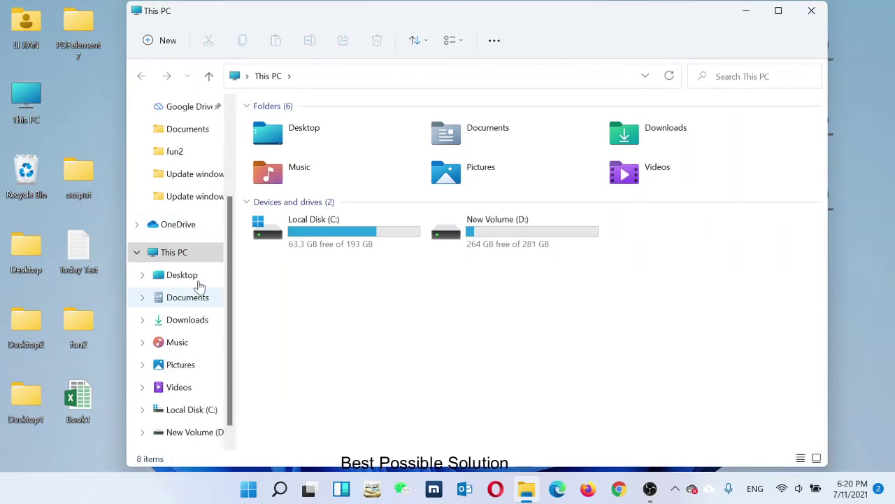
scroll(200, 284, "up", 1)
scroll(200, 280, "up", 1)
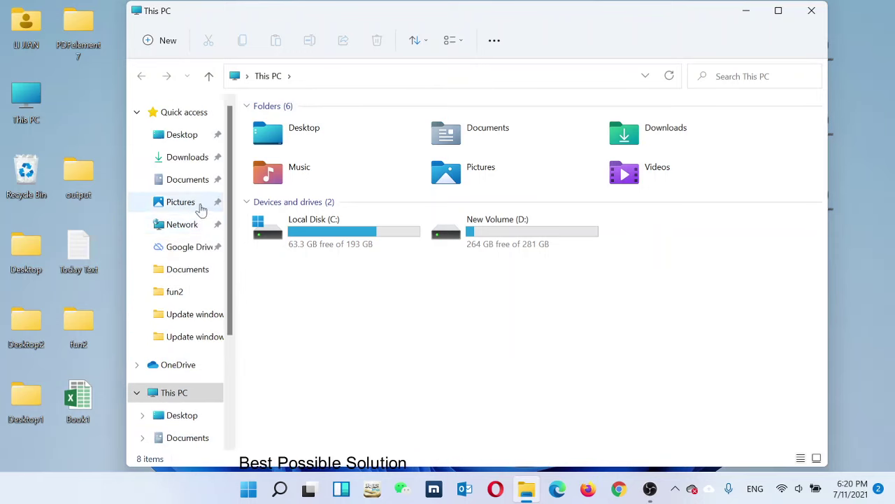
scroll(199, 279, "down", 3)
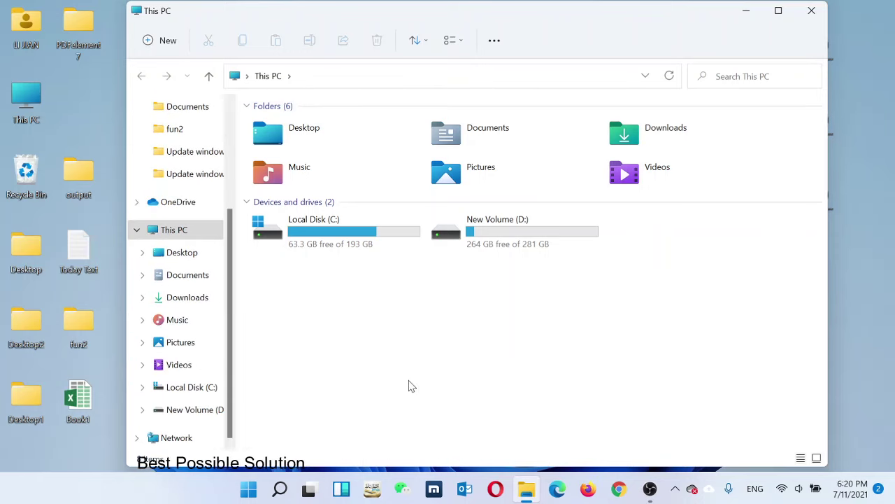